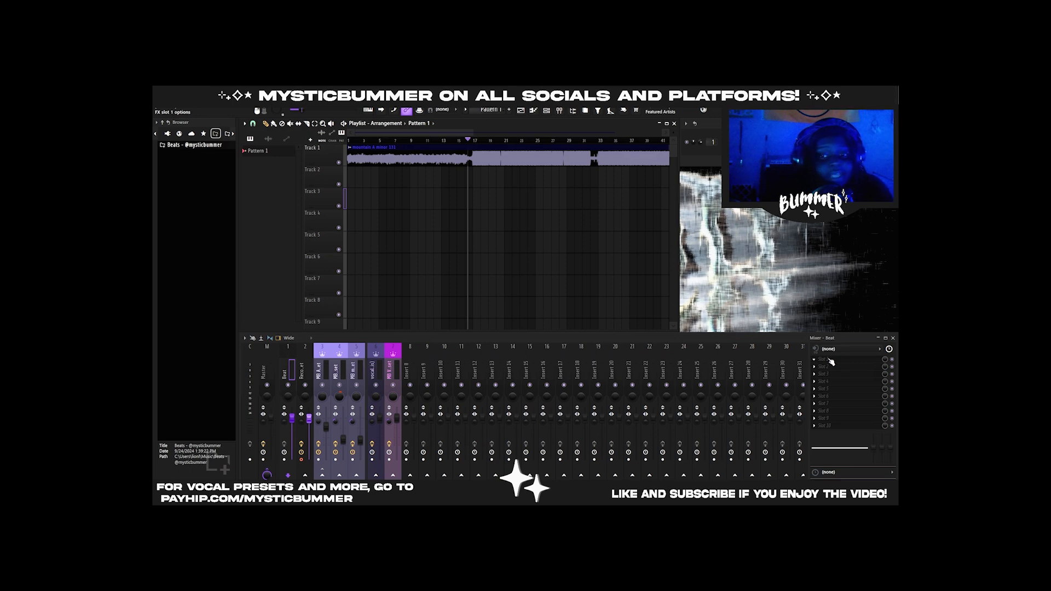
pyautogui.rightClick(829, 359)
pyautogui.moveTo(848, 313)
pyautogui.click(657, 180)
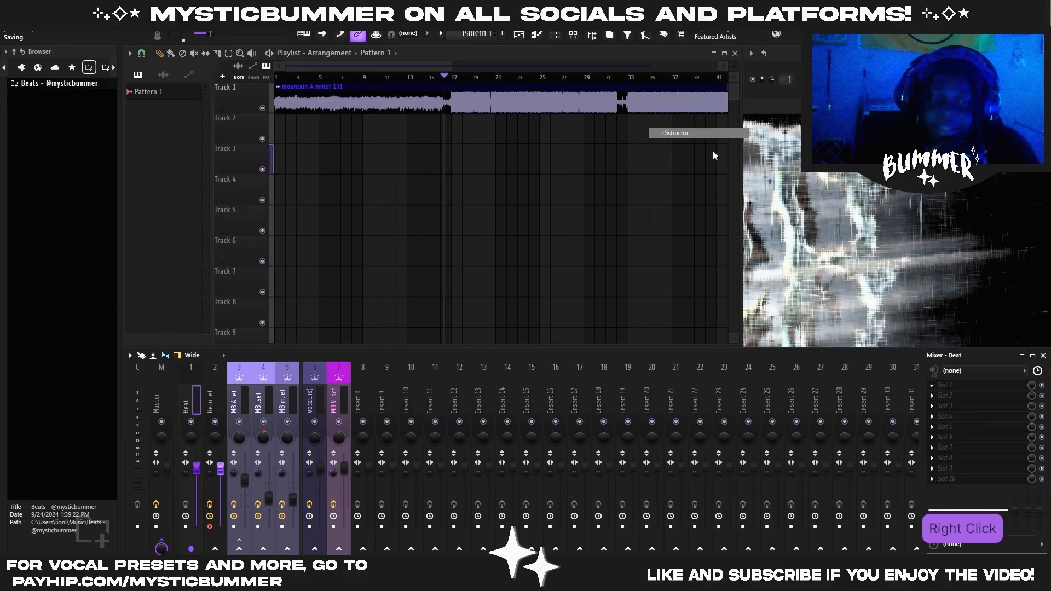
# Replace the effect in the Beat track's first slot with Auto-Key and play the beat to detect its key
pyautogui.rightClick(932, 389)
pyautogui.moveTo(955, 304)
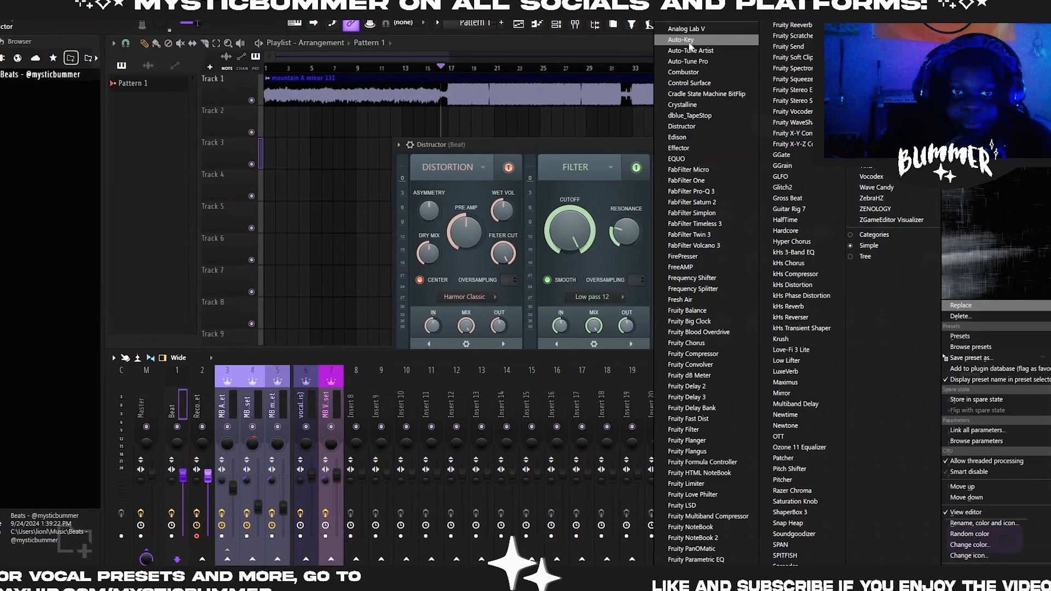
pyautogui.click(679, 51)
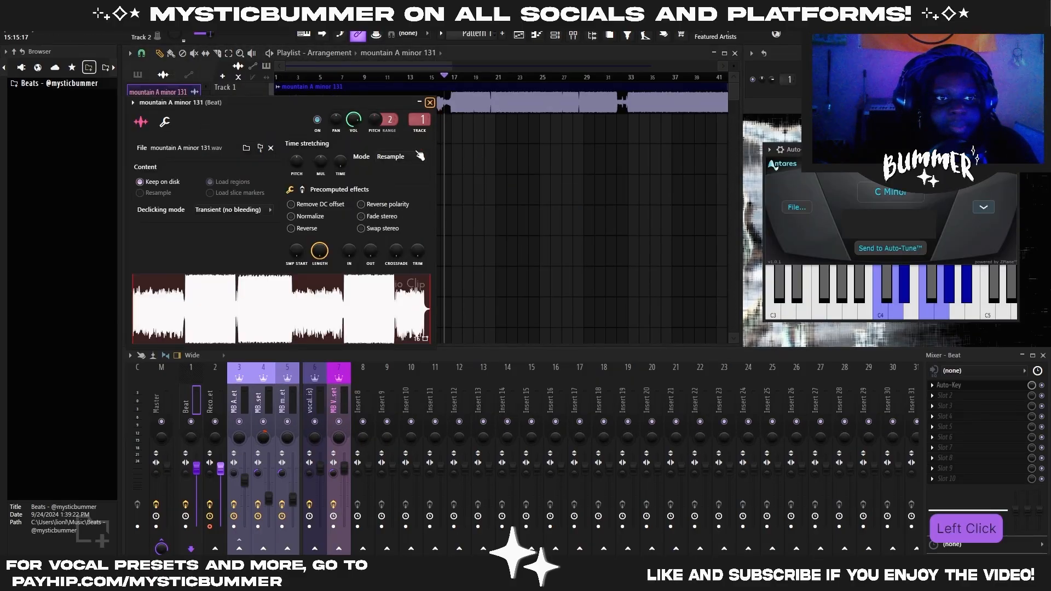
pyautogui.click(429, 102)
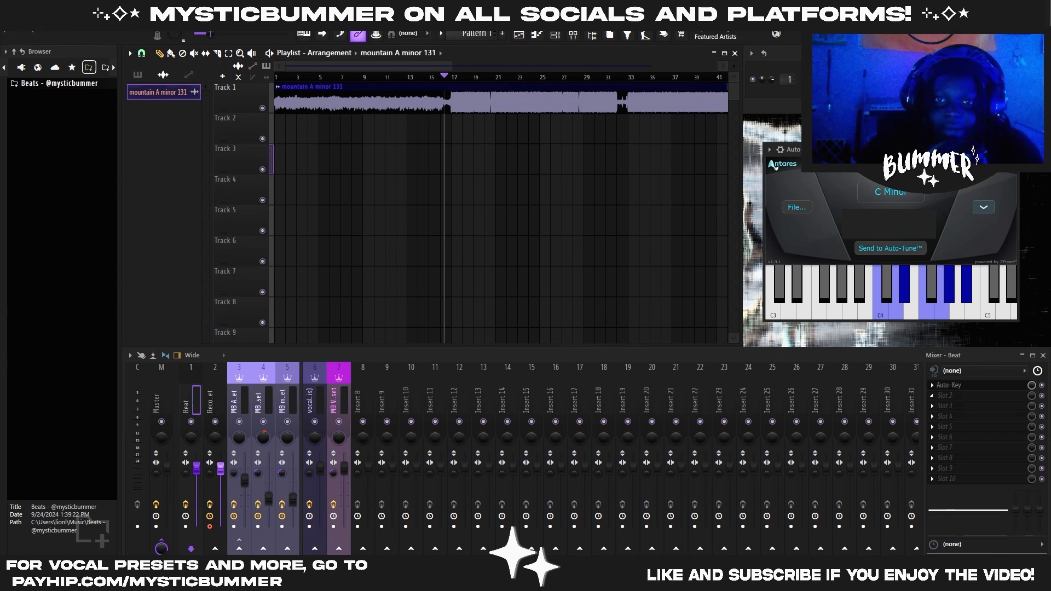
pyautogui.keyDown('ctrl'); pyautogui.scroll(-2, 468, 265); pyautogui.keyUp('ctrl')
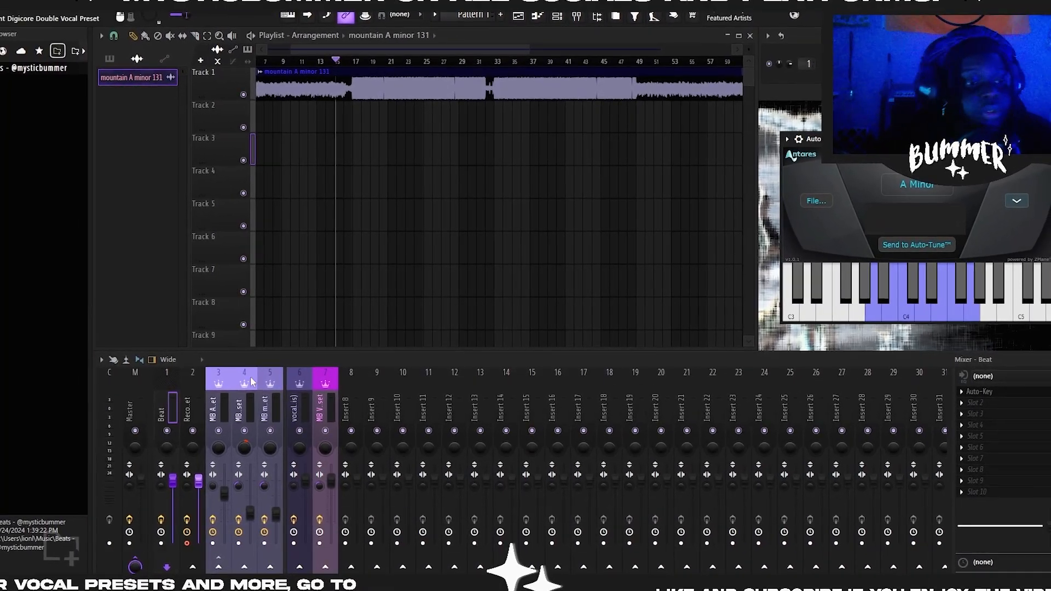
# Set Detune to 440 Hz in Auto-Tune Artist on the MB Ambient Digicore Main Vocal Preset track
pyautogui.click(217, 411)
pyautogui.click(979, 403)
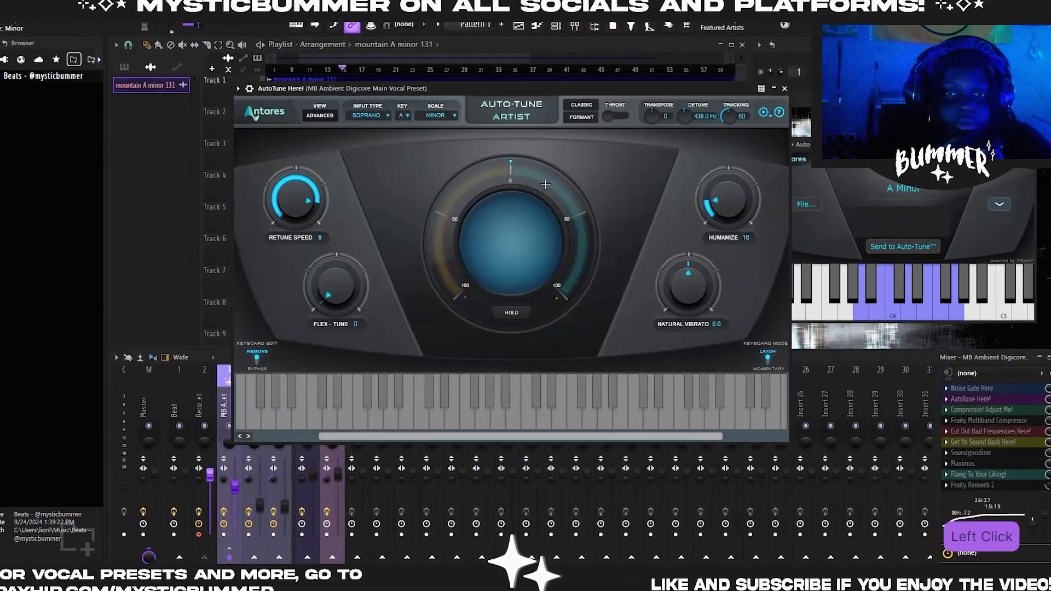
pyautogui.moveTo(548, 89); pyautogui.dragTo(494, 123)
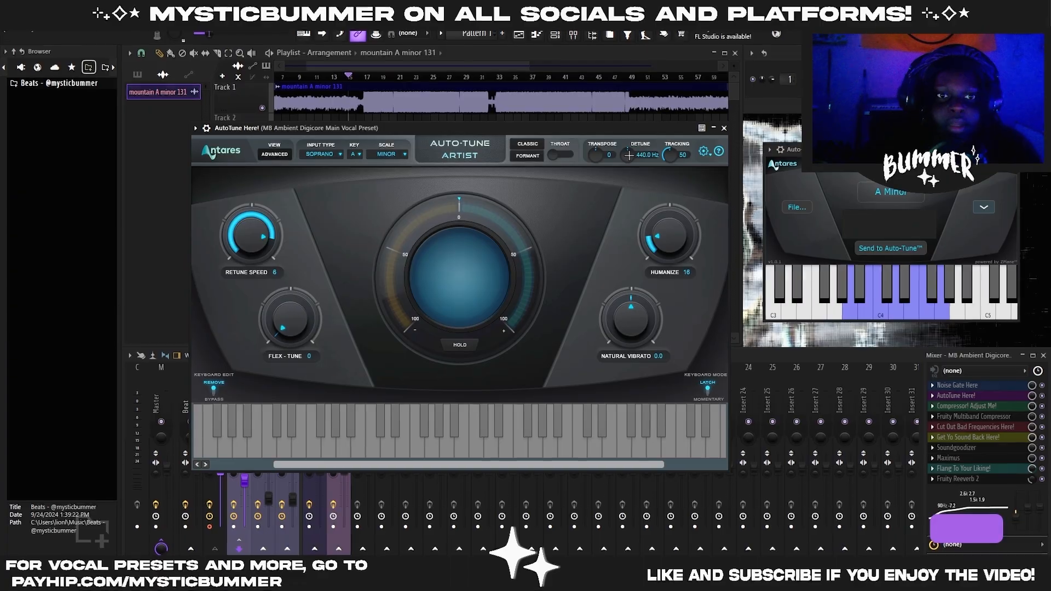
pyautogui.moveTo(768, 100); pyautogui.dragTo(771, 112)
pyautogui.moveTo(635, 159); pyautogui.dragTo(634, 126)
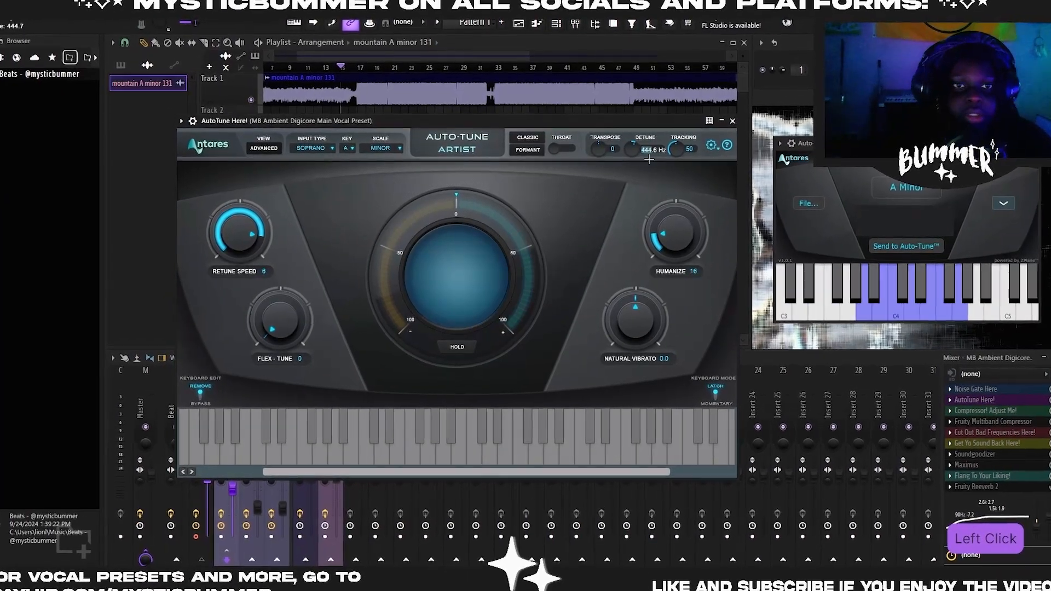
pyautogui.doubleClick(645, 151)
pyautogui.press('BackSpace')
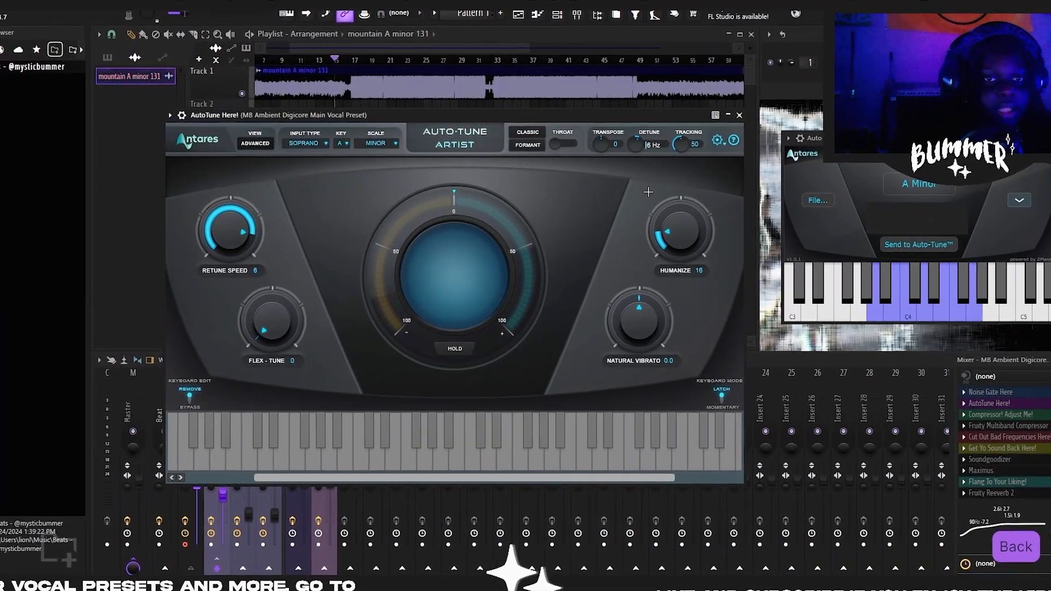
pyautogui.press('BackSpace')
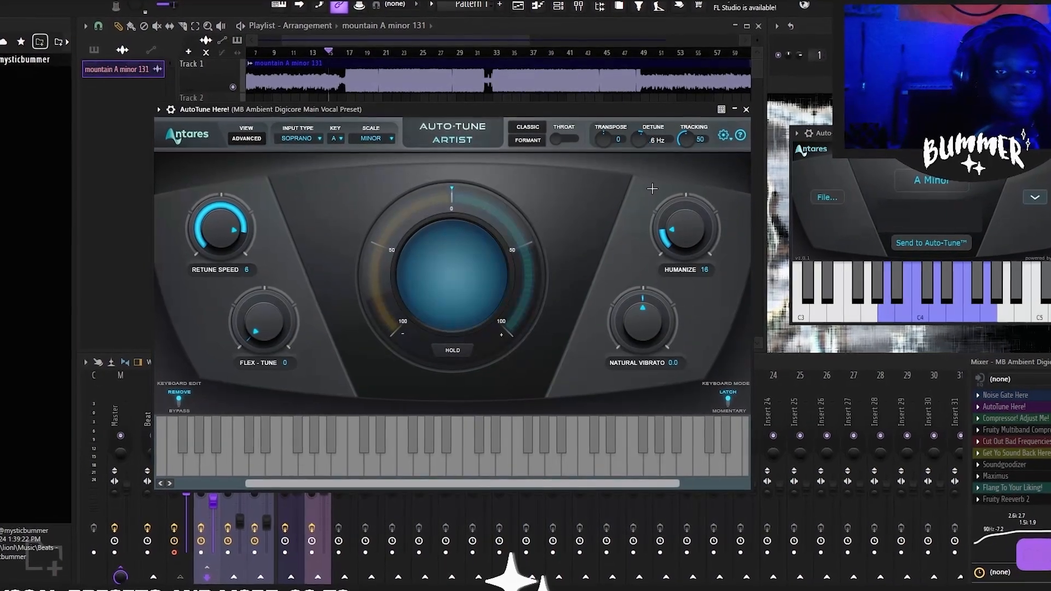
pyautogui.hotkey('ctrl', 'a')
pyautogui.press('BackSpace')
pyautogui.write('440')
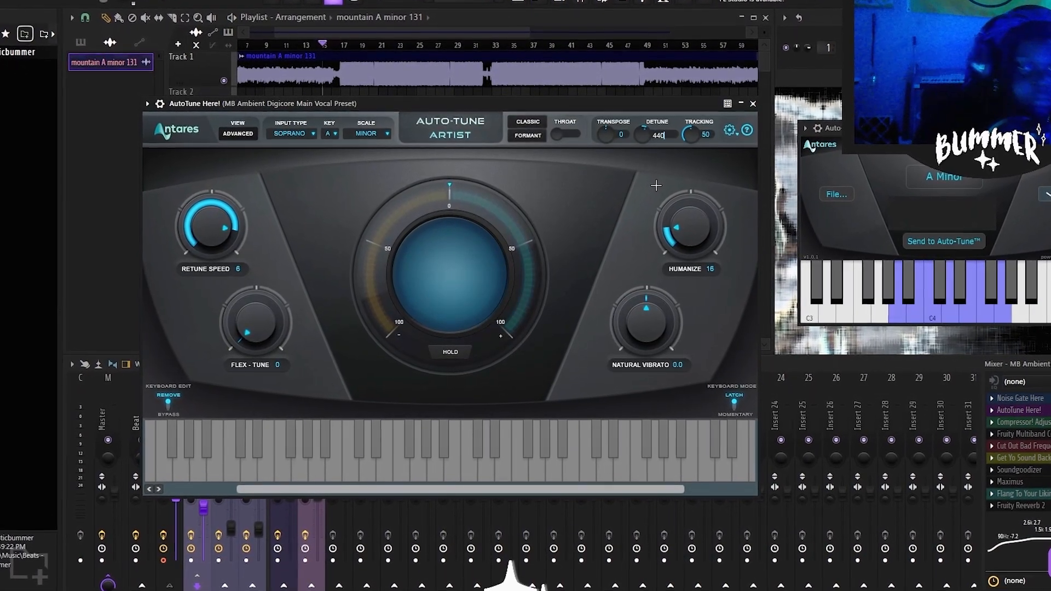
pyautogui.press('Return')
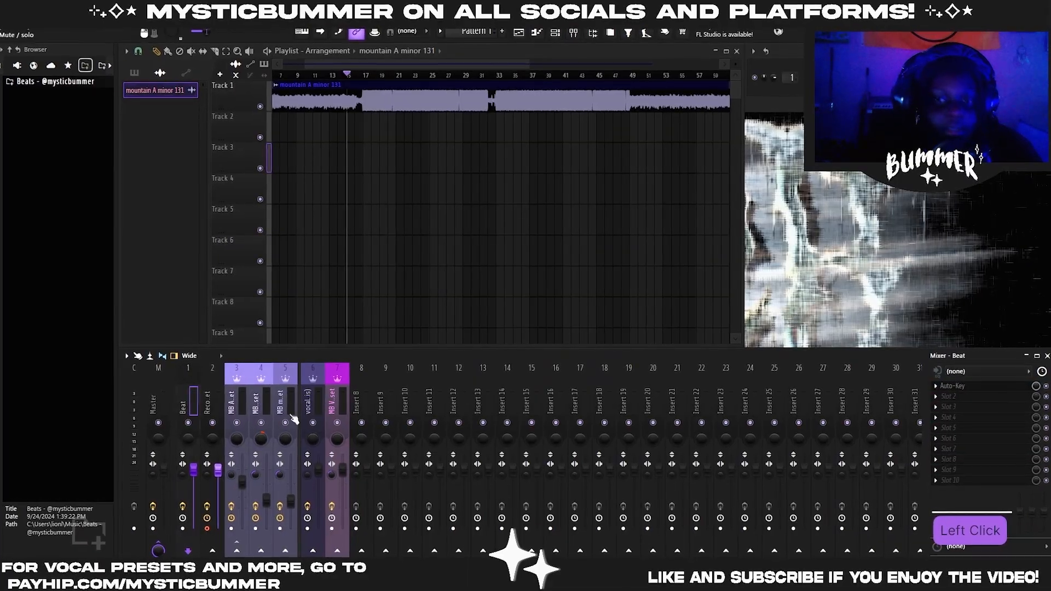
# Delete Auto-Key from the first effect slot of the Beat track
pyautogui.click(940, 389)
pyautogui.click(954, 332)
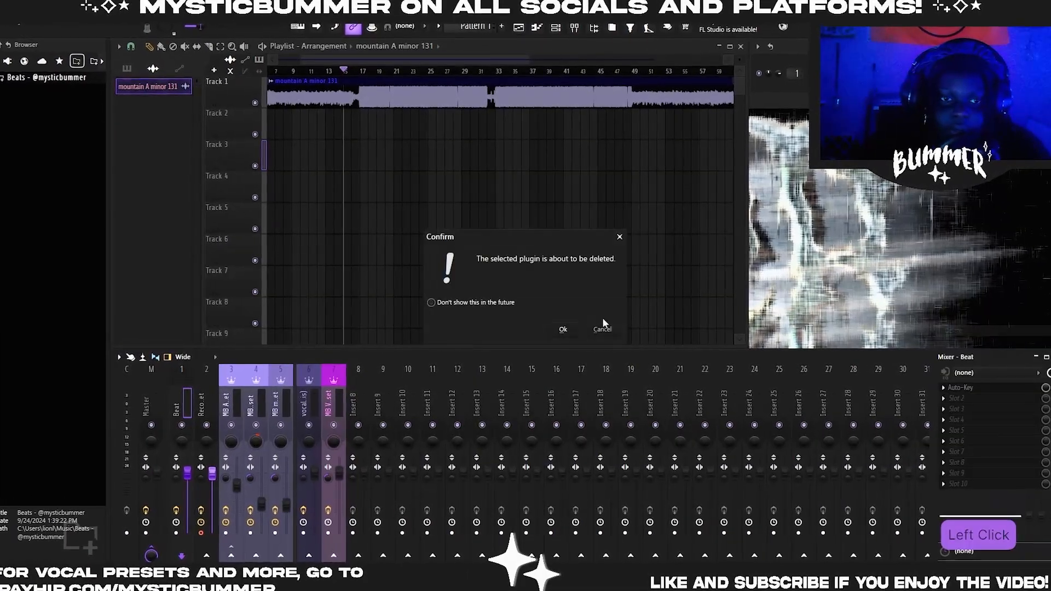
pyautogui.click(563, 327)
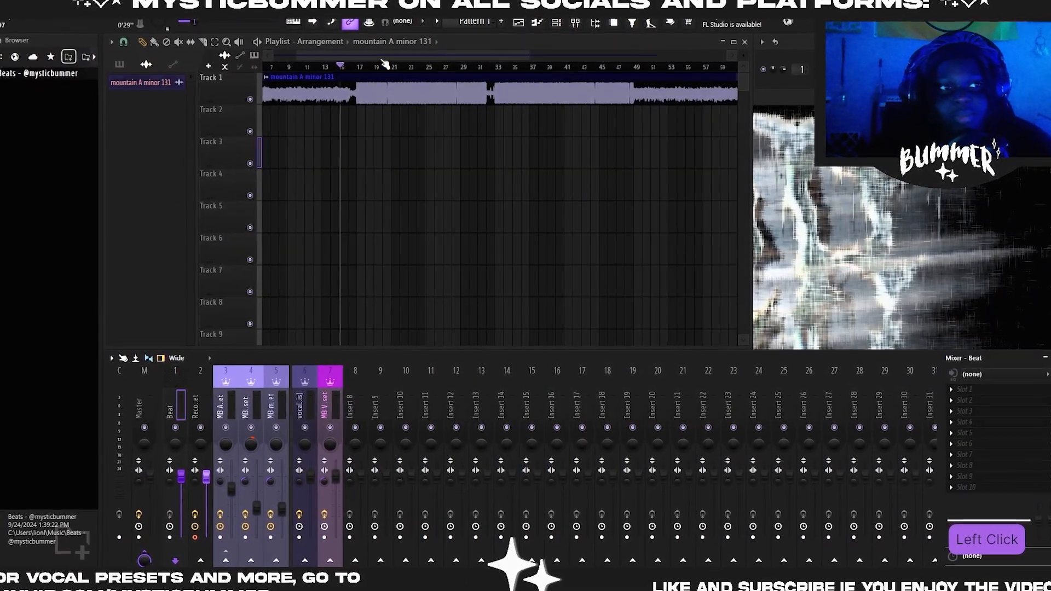
# Look through the mixer tracks from Beat and Recording Preset to the vocal preset and vocal bus tracks
pyautogui.moveTo(528, 57)
pyautogui.mouseDown()
pyautogui.moveTo(602, 57)
pyautogui.moveTo(510, 57)
pyautogui.mouseUp()
pyautogui.rightClick(599, 298)
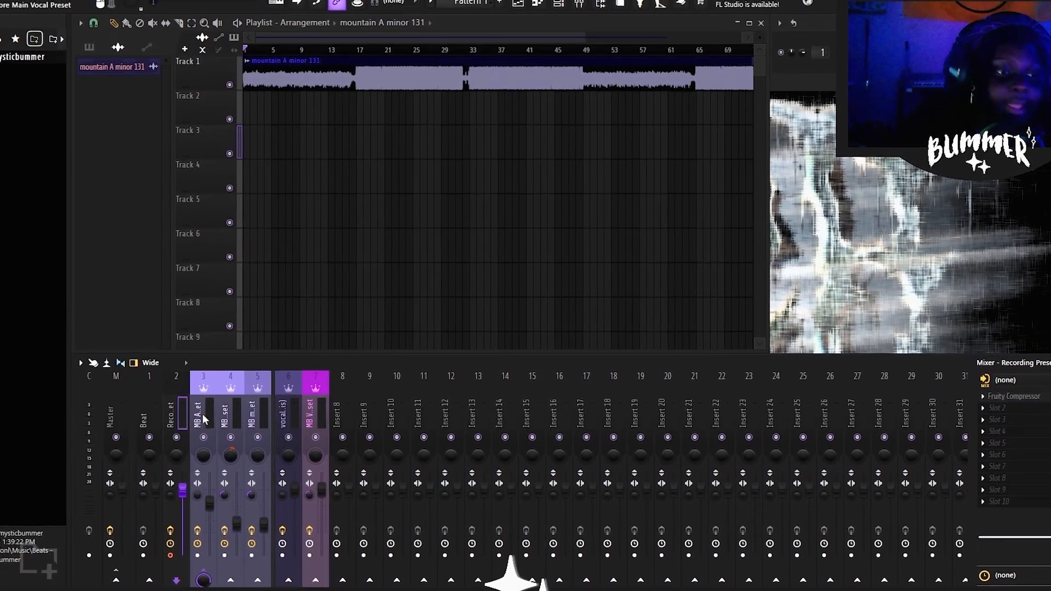
pyautogui.moveTo(200, 418); pyautogui.dragTo(172, 401)
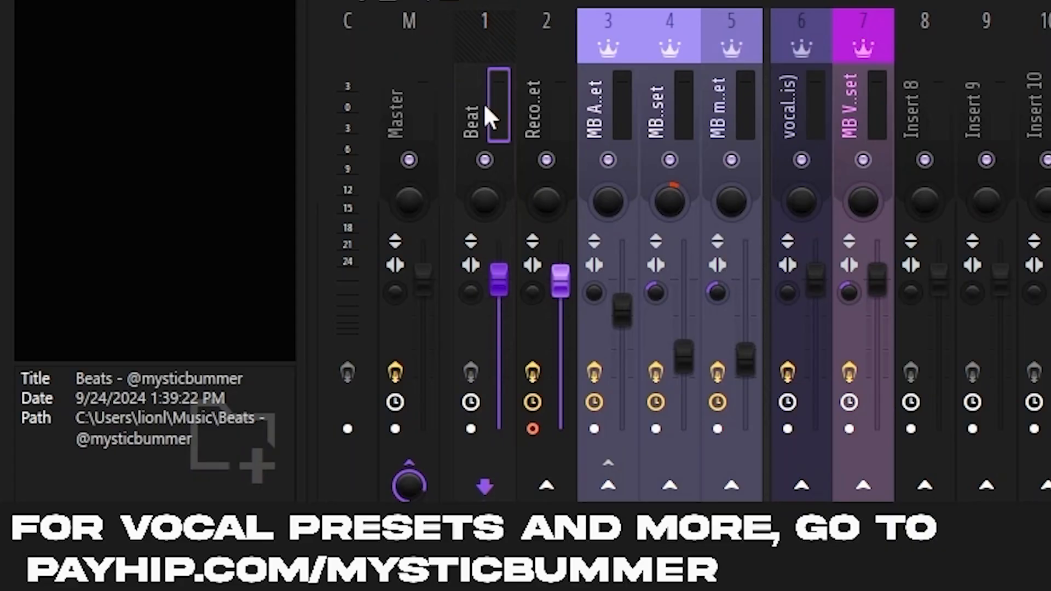
pyautogui.click(546, 99)
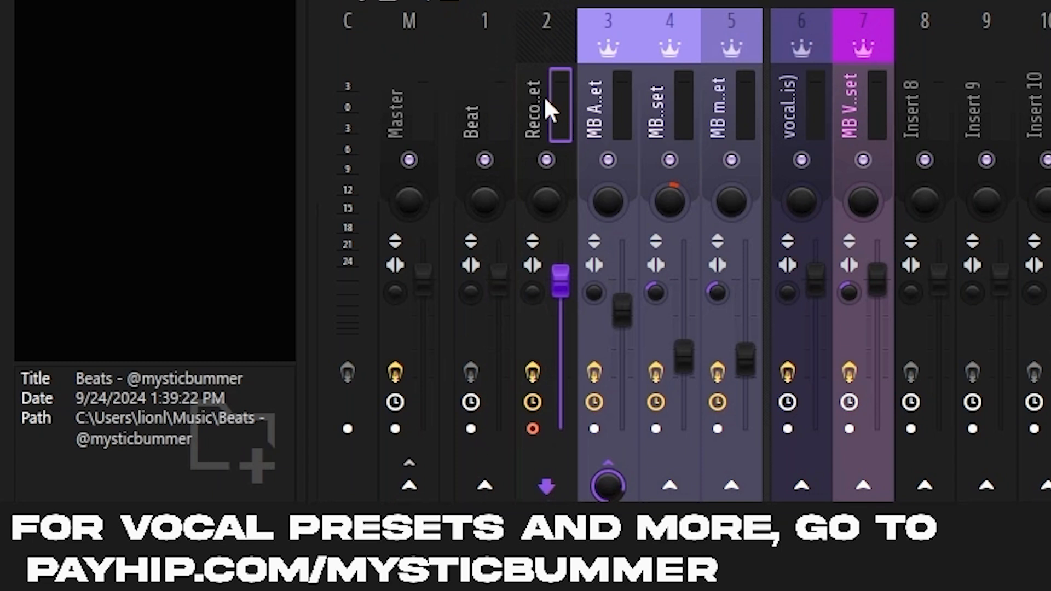
pyautogui.click(609, 114)
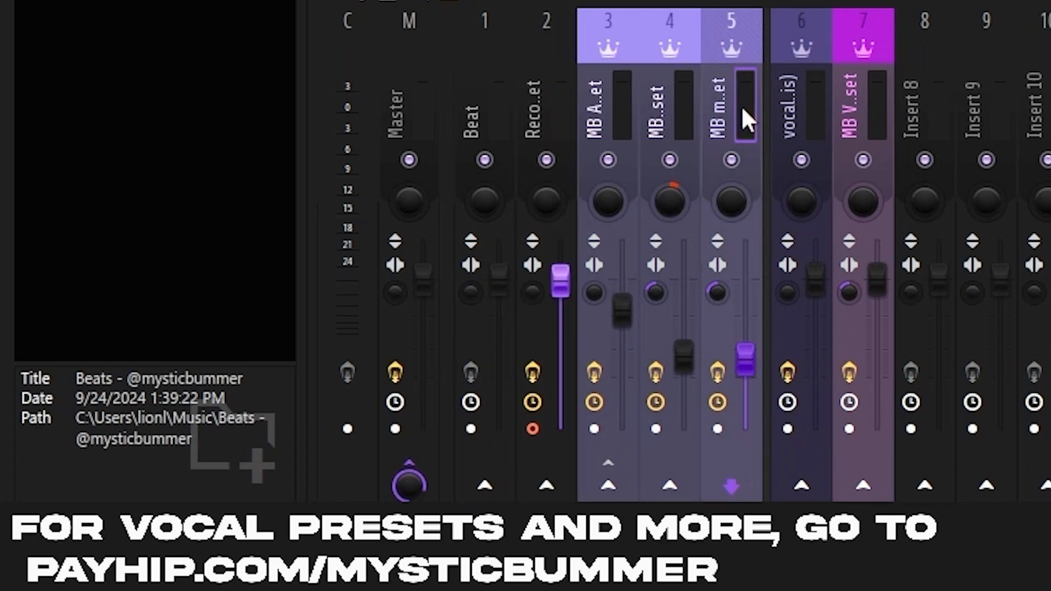
pyautogui.click(814, 108)
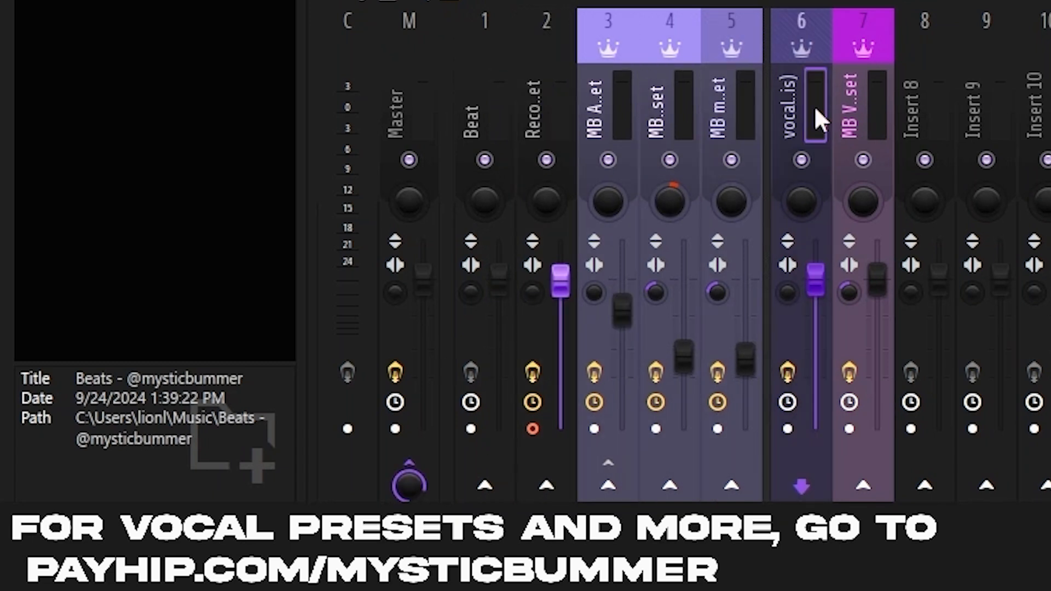
pyautogui.click(852, 102)
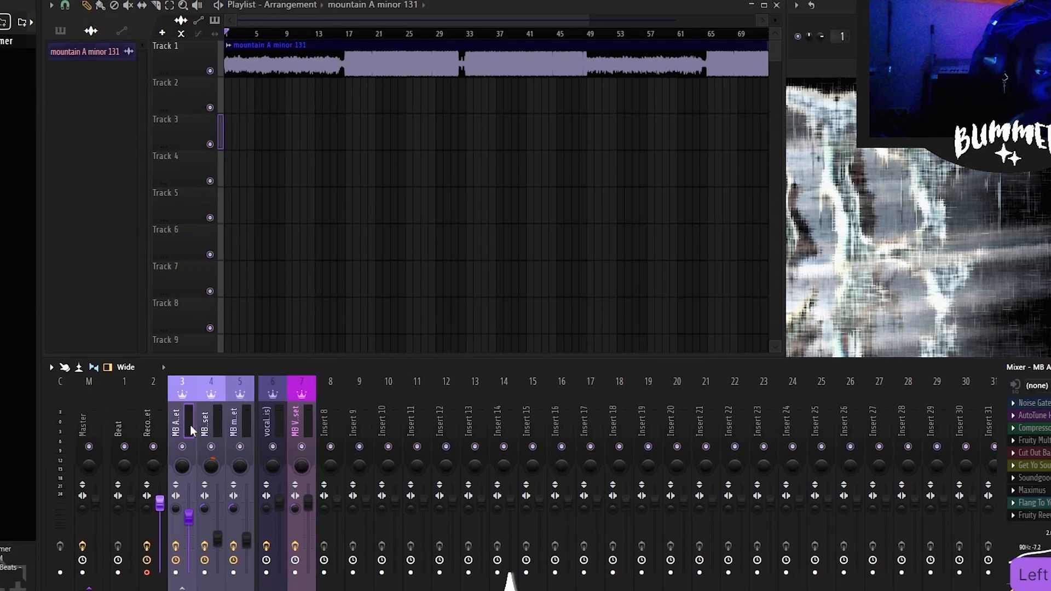
# Delete Fruity Compressor from the first effect slot of the Recording Preset track
pyautogui.click(533, 94)
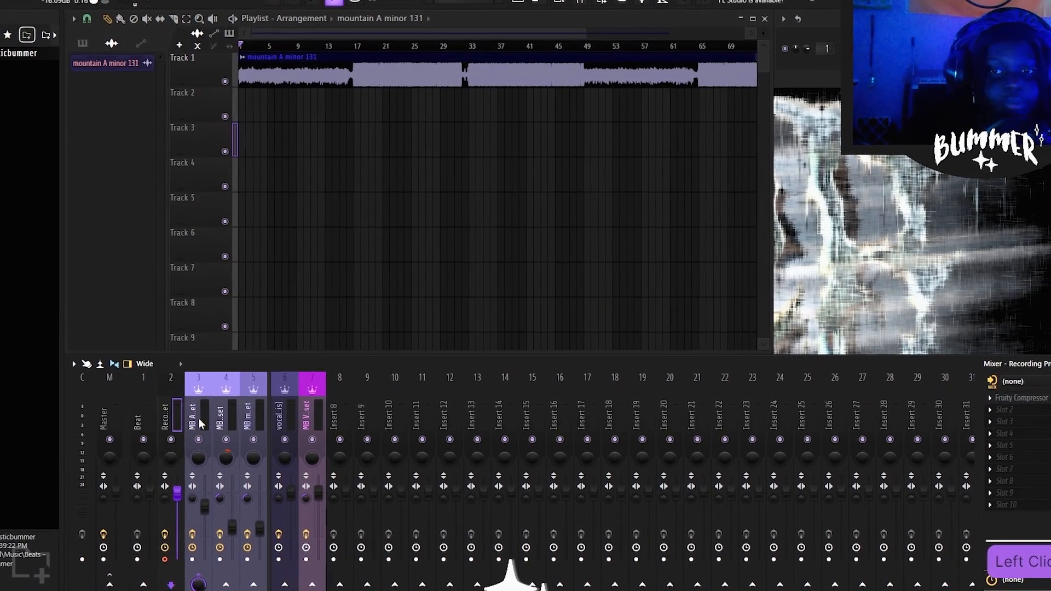
pyautogui.click(1011, 402)
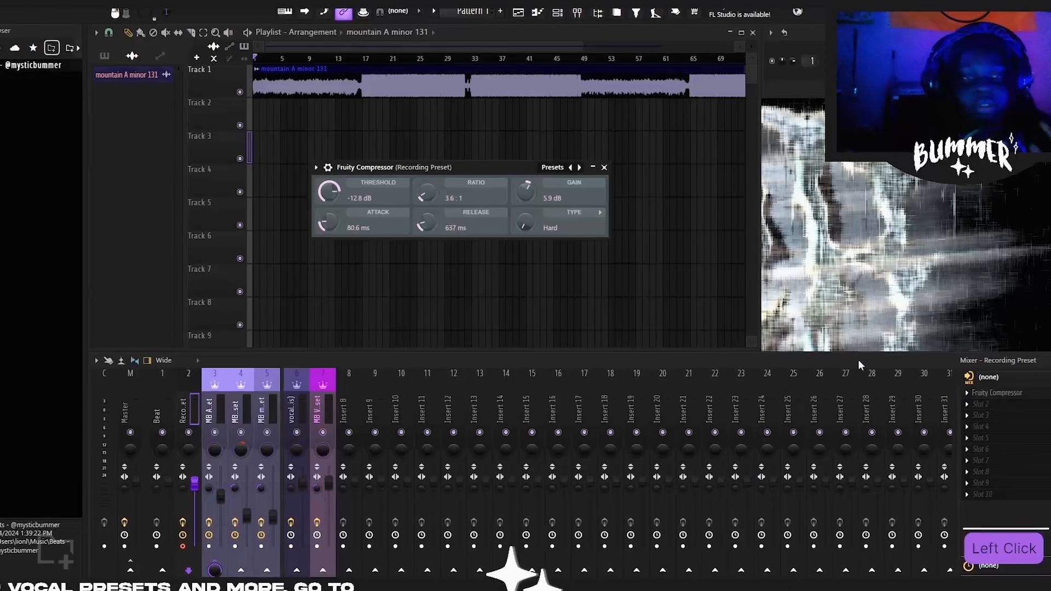
pyautogui.click(973, 397)
pyautogui.click(949, 390)
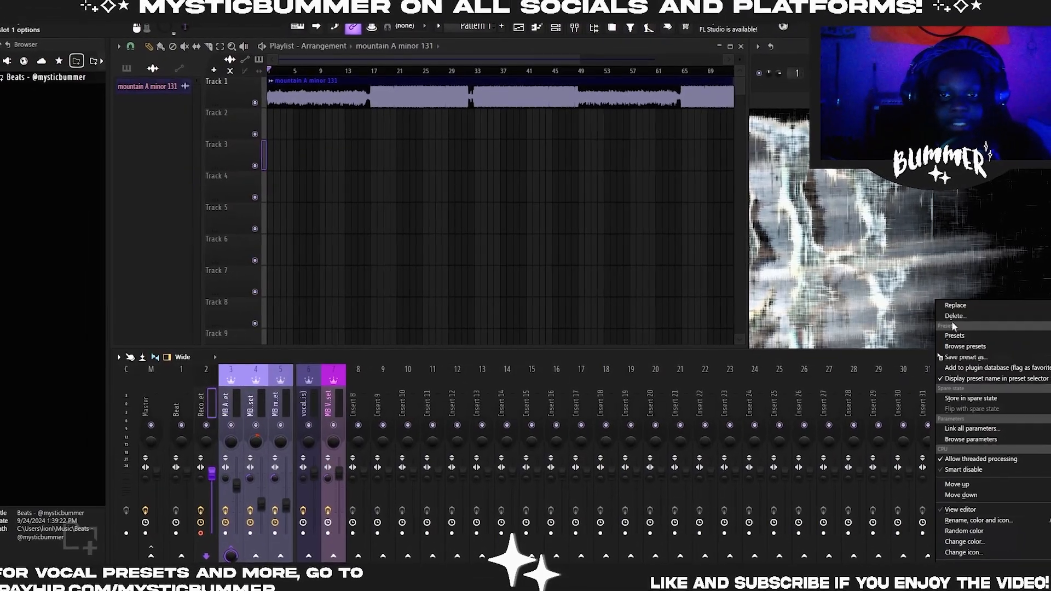
pyautogui.click(956, 315)
pyautogui.click(607, 329)
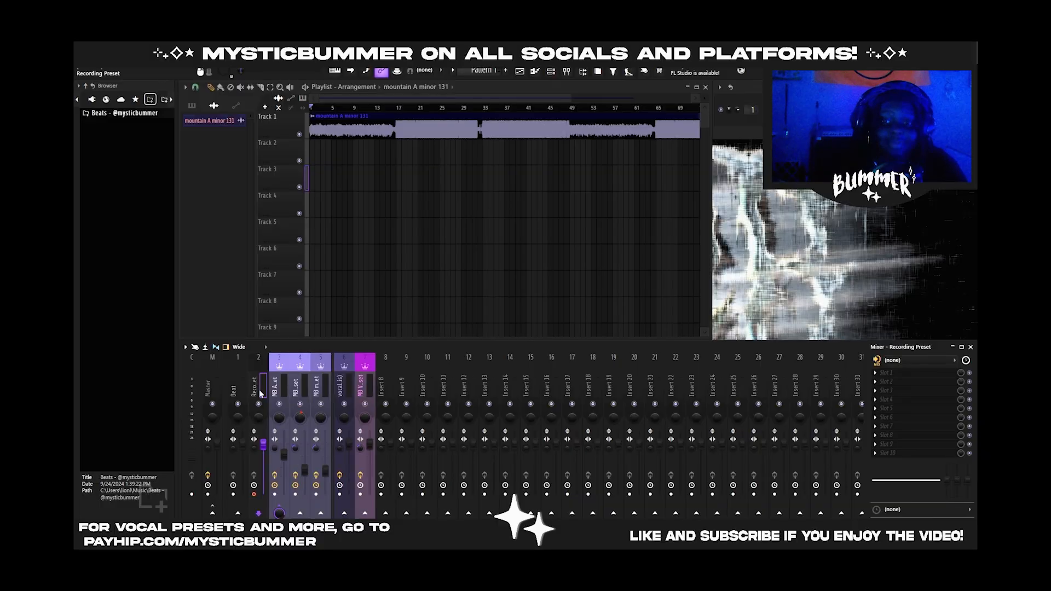
# Set the Recording Preset track's external audio input to In 1
pyautogui.click(260, 391)
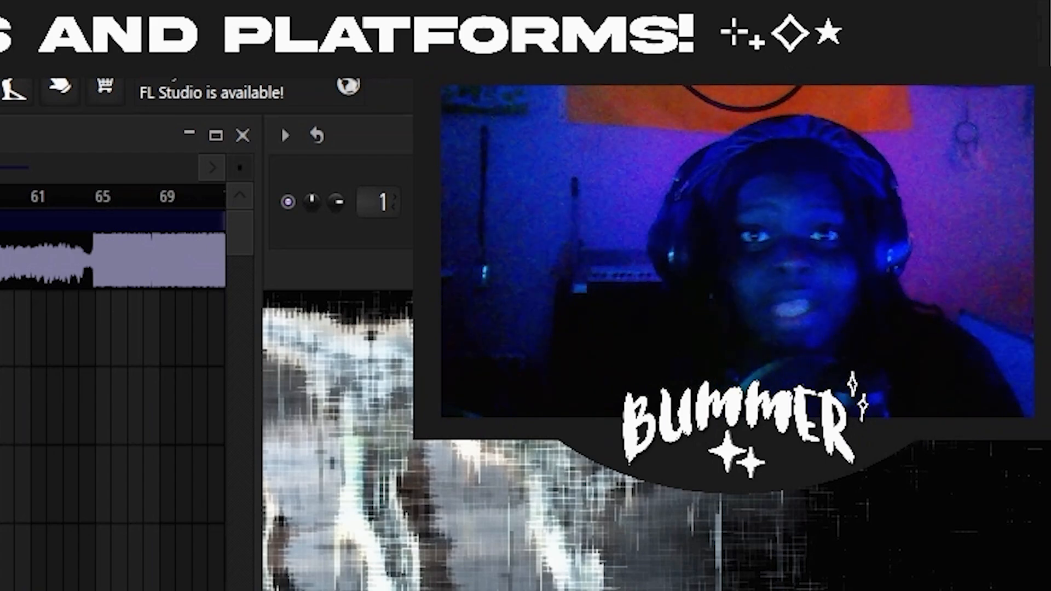
pyautogui.click(153, 422)
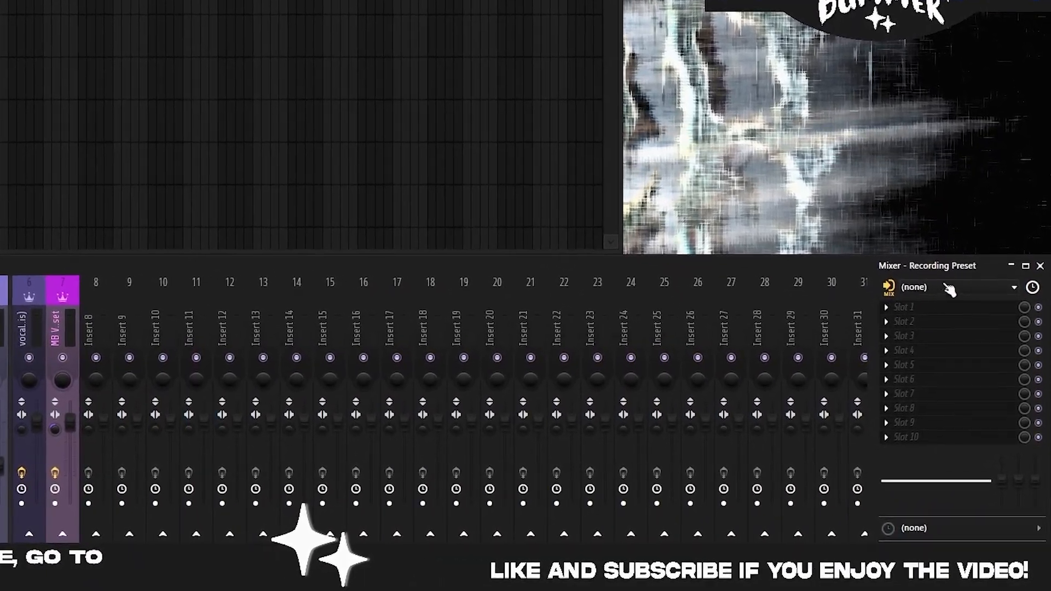
pyautogui.click(919, 275)
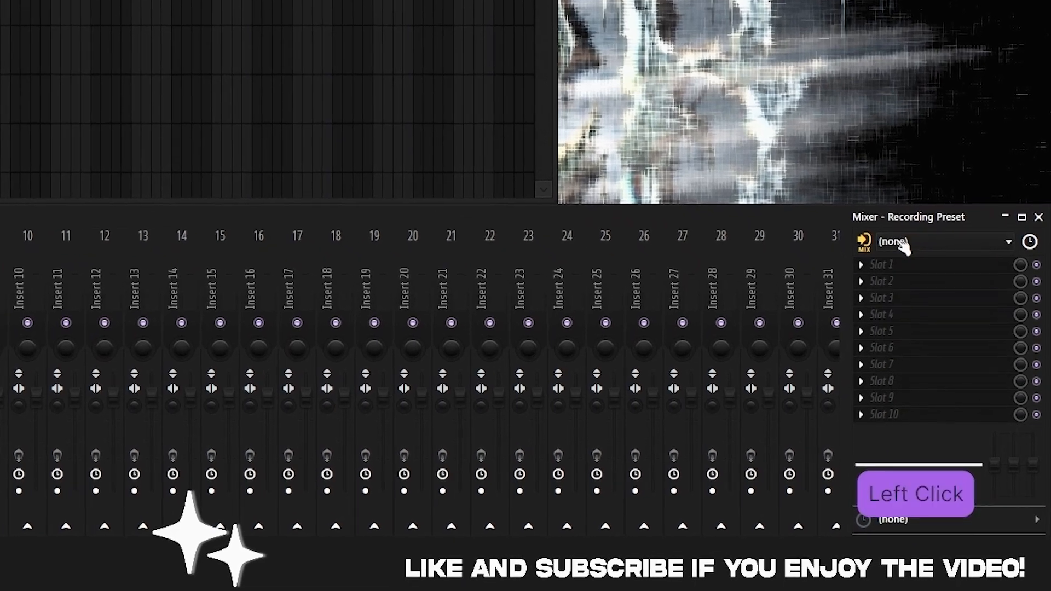
pyautogui.click(893, 298)
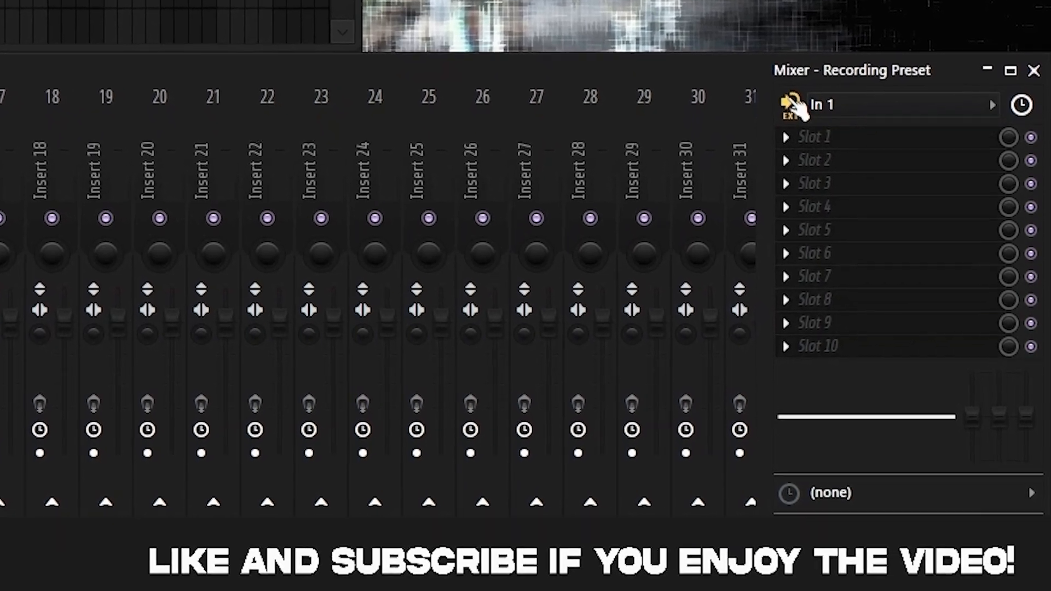
pyautogui.click(810, 137)
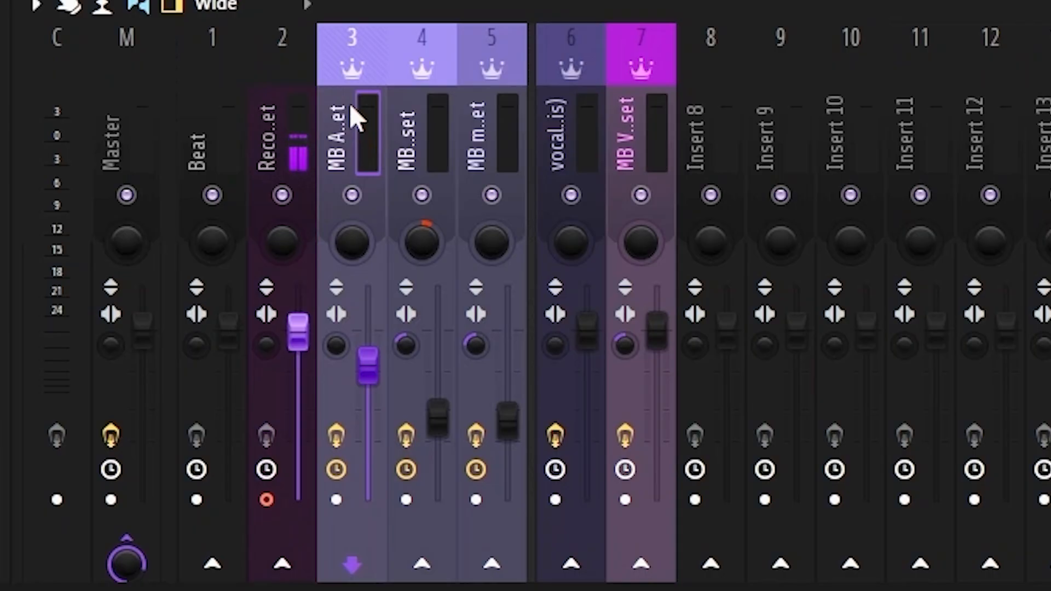
# Route the Recording Preset track to the MB Ambient Digicore Main Vocal Preset track
pyautogui.click(284, 140)
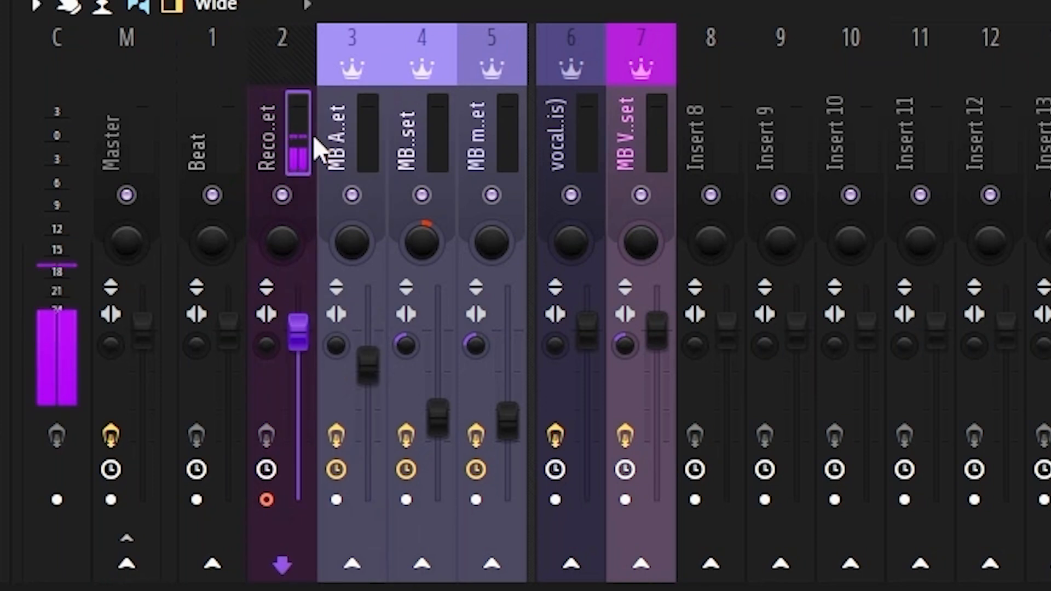
pyautogui.click(359, 567)
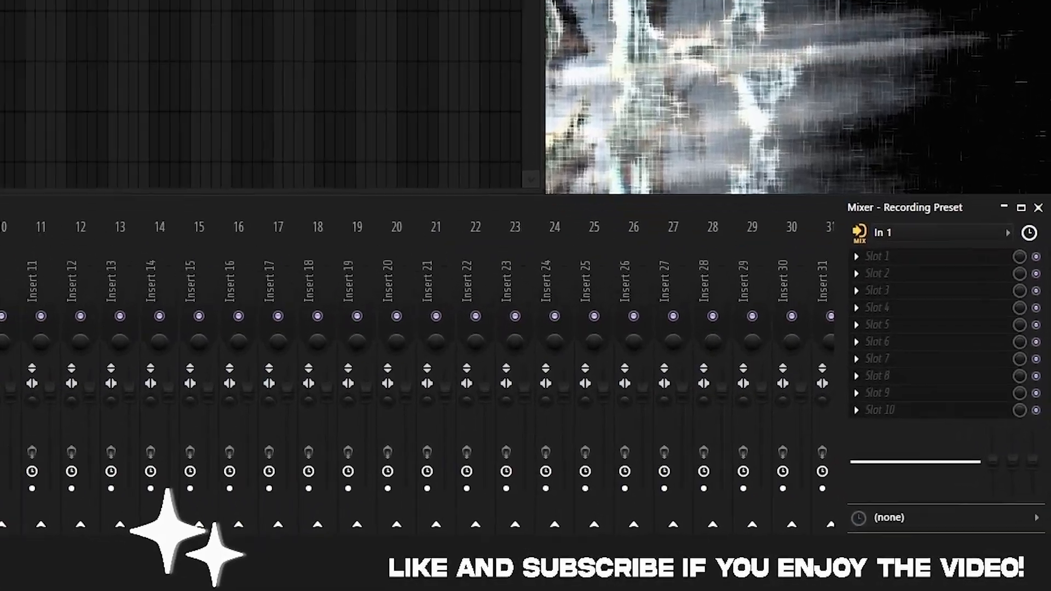
# In the audio settings, use FL Studio ASIO as the device and choose a sample rate of 44100 Hz
pyautogui.press('F11')
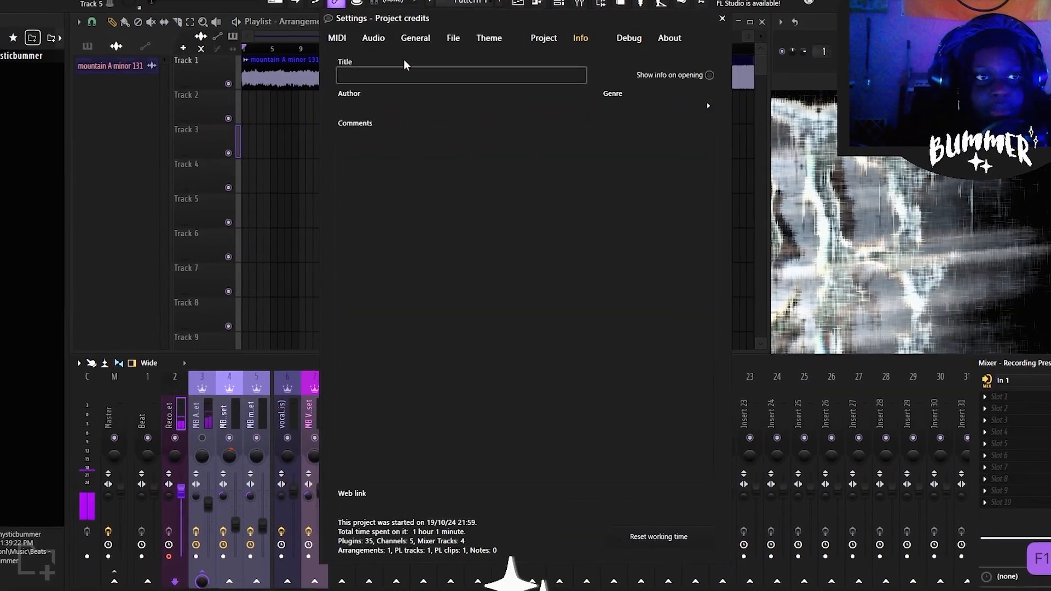
pyautogui.click(380, 44)
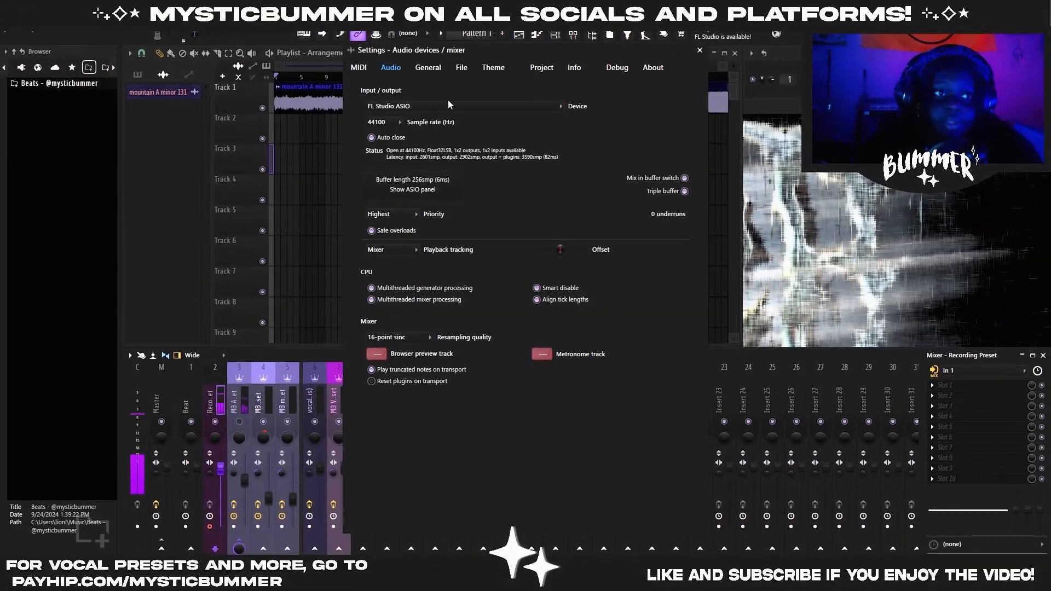
pyautogui.click(421, 100)
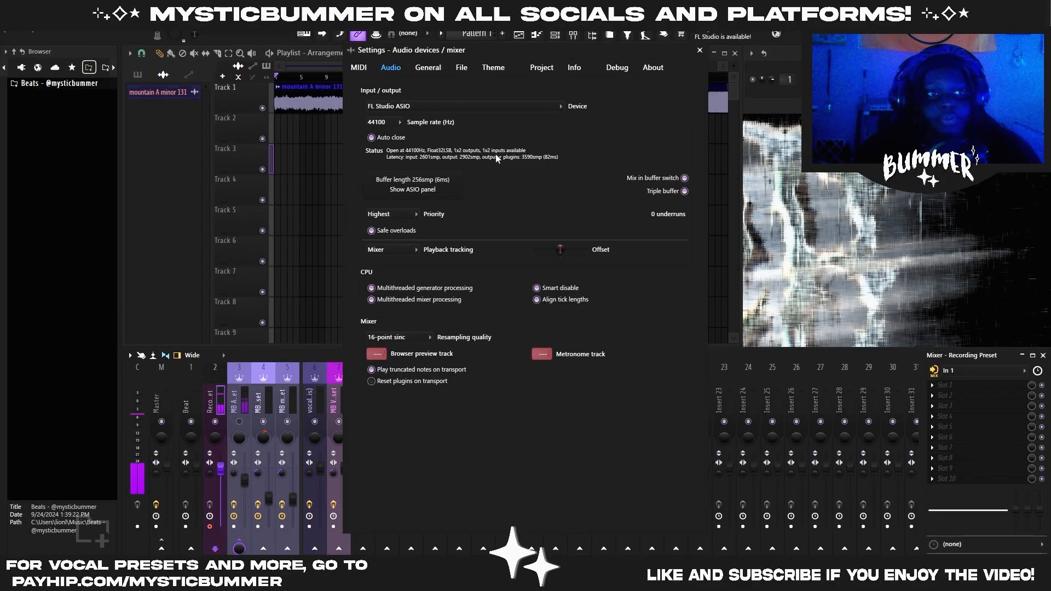
pyautogui.click(379, 122)
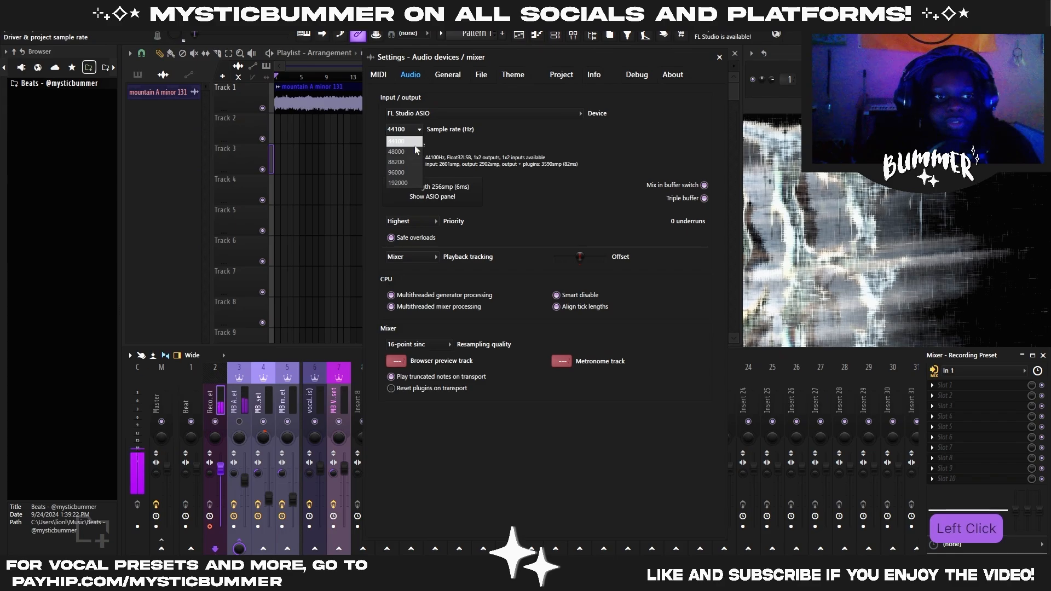
pyautogui.click(411, 144)
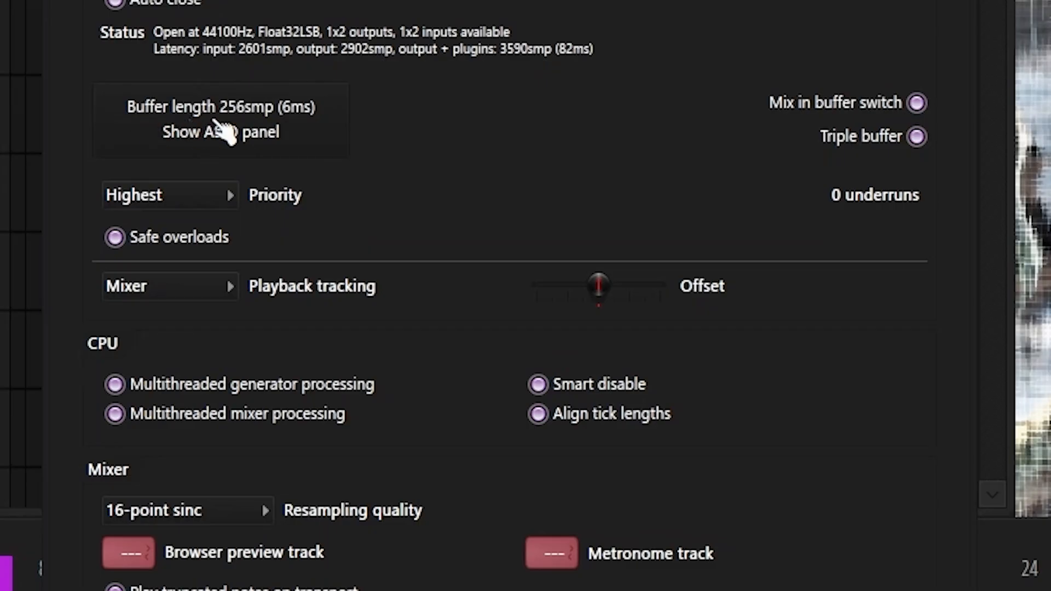
# Open the FL Studio ASIO panel with the buffer length, input and output options
pyautogui.click(272, 113)
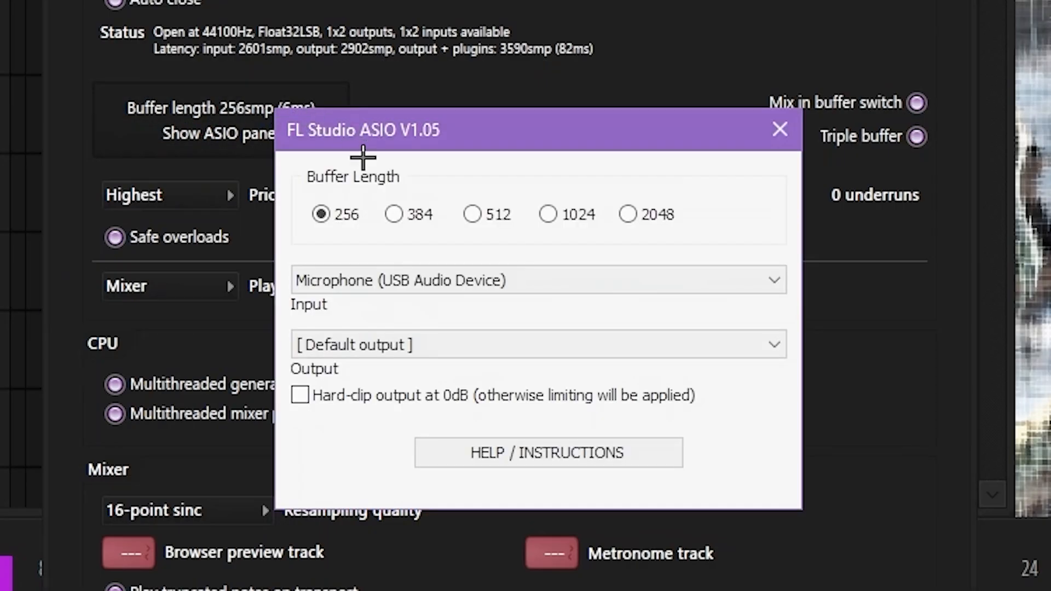